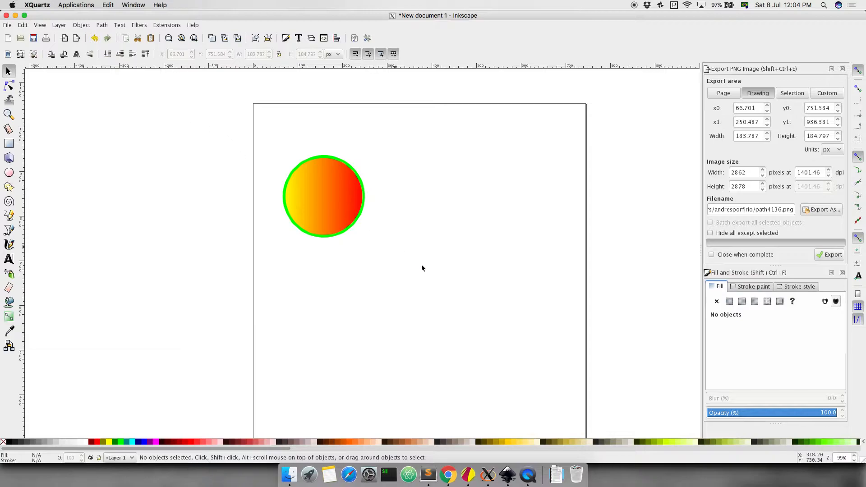
pyautogui.click(467, 475)
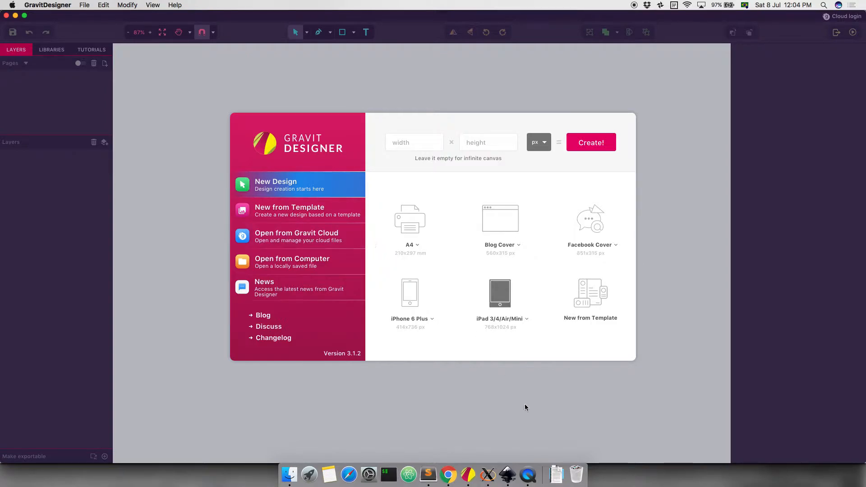
pyautogui.click(639, 5)
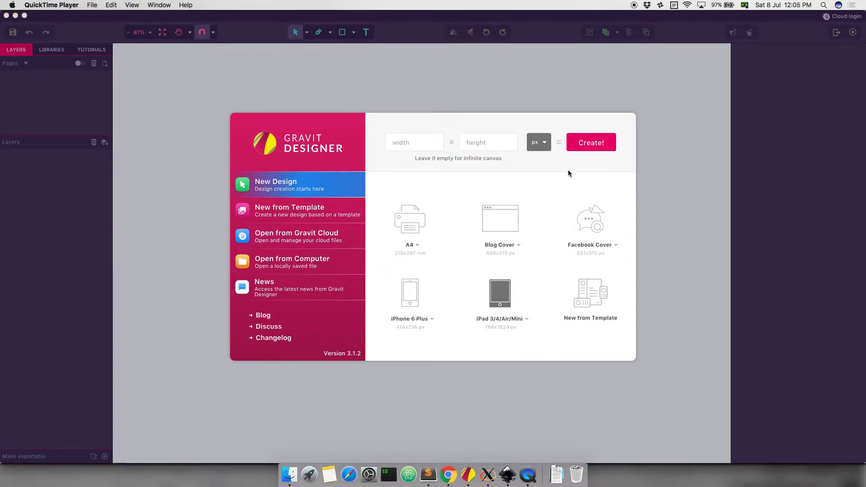
pyautogui.click(508, 471)
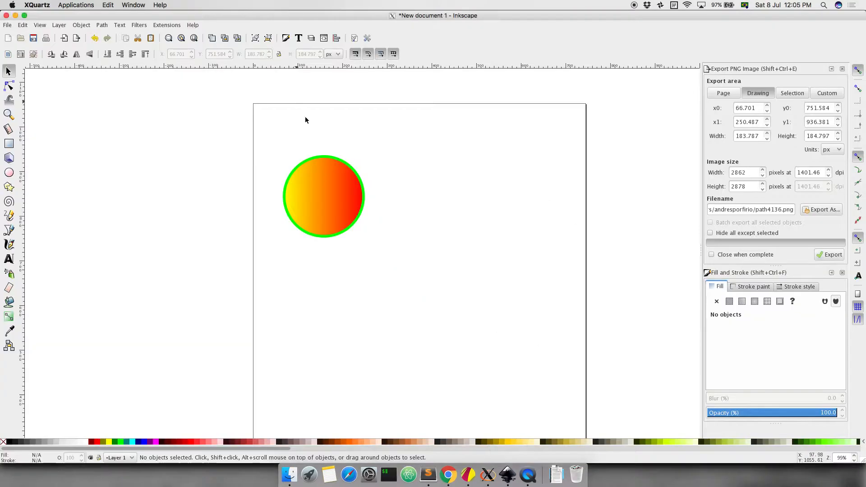
# Select the green-outlined circle in Inkscape and examine its linear gradient fill
pyautogui.click(290, 179)
pyautogui.click(392, 189)
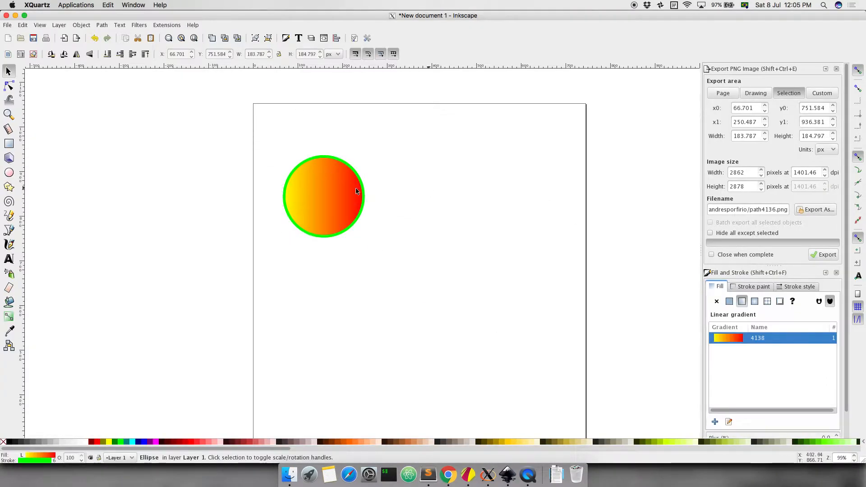
pyautogui.click(319, 195)
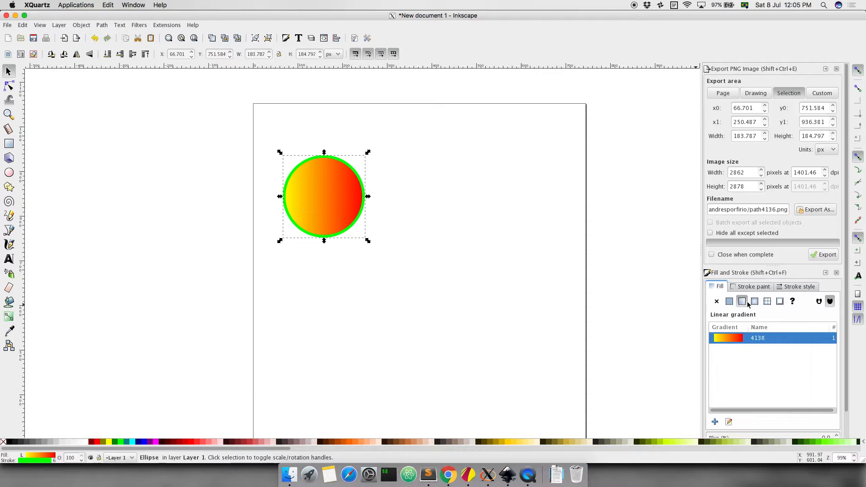
pyautogui.click(401, 161)
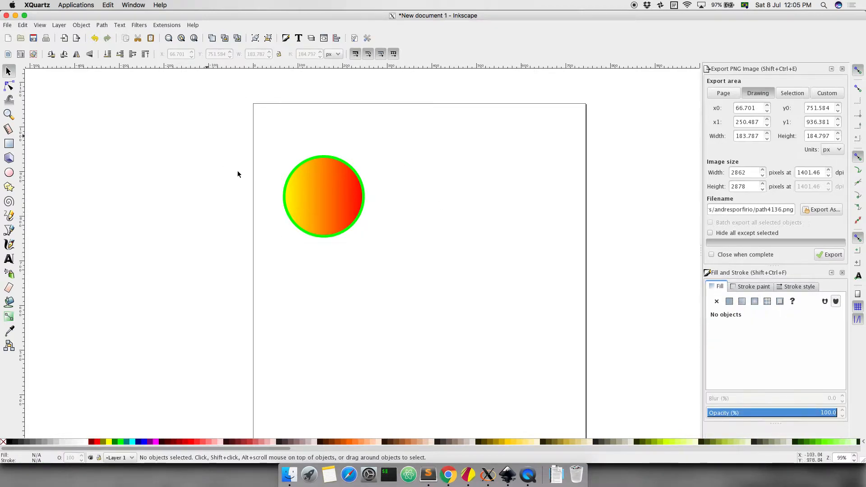
# Save the drawing as an Inkscape SVG named "inkscape 2" in the svg folder on the Desktop
pyautogui.click(7, 25)
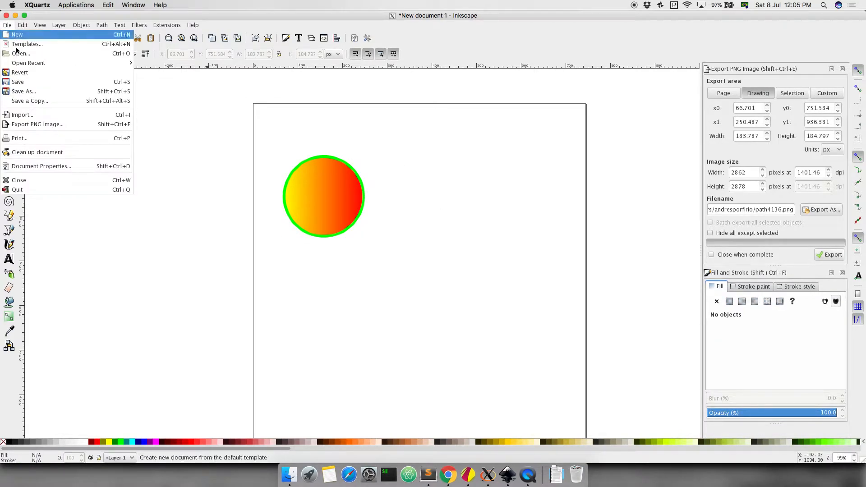
pyautogui.click(34, 89)
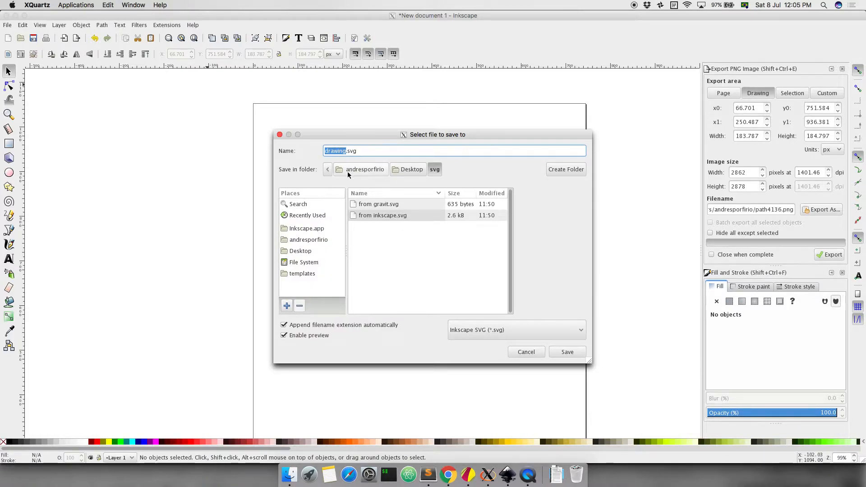
pyautogui.write('inkscape 2')
pyautogui.press('Return')
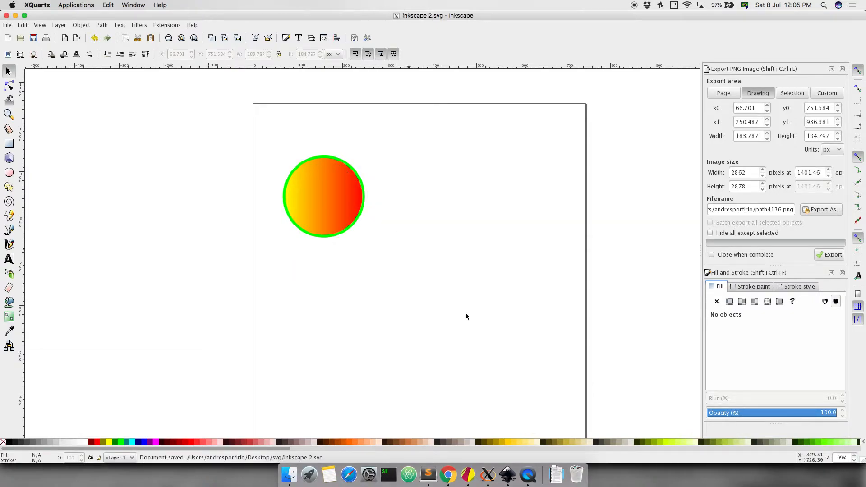
# Switch to Gravit Designer and open inkscape 2.svg from the computer's svg folder
pyautogui.click(472, 481)
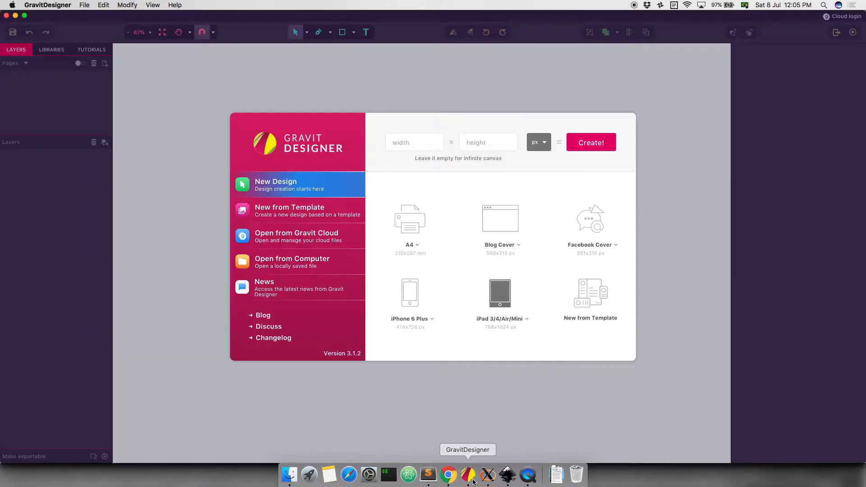
pyautogui.click(285, 265)
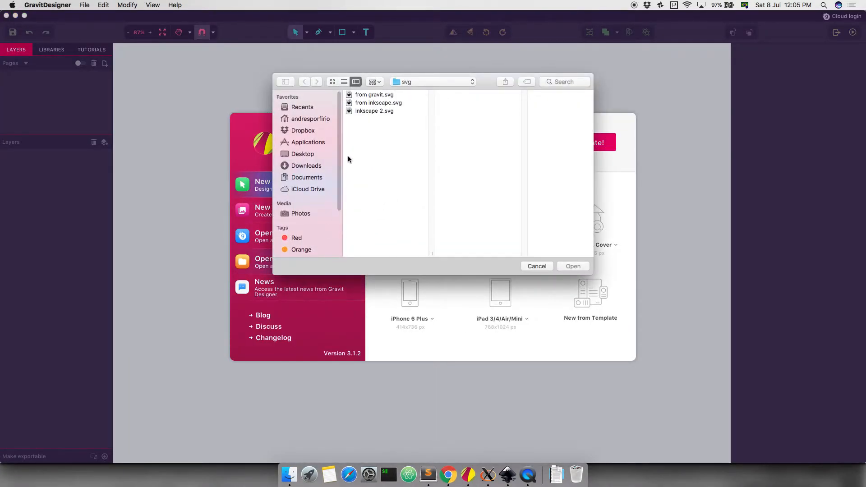
pyautogui.click(383, 113)
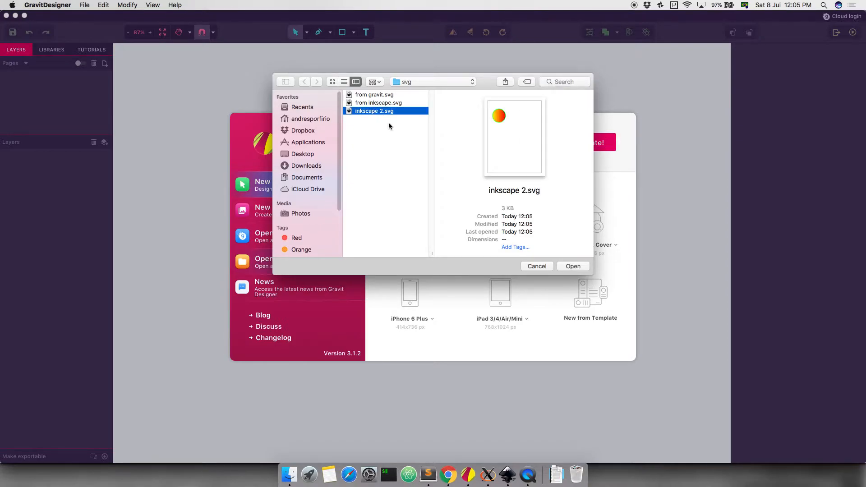
pyautogui.click(569, 267)
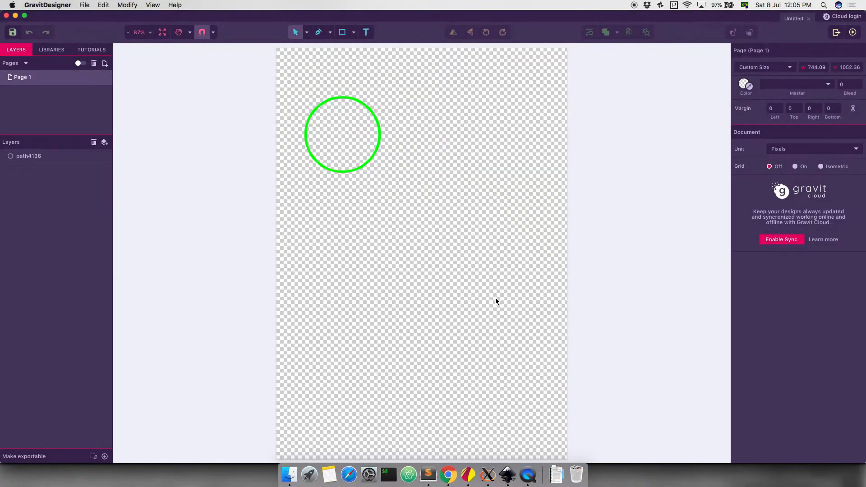
# Select the imported circle and inspect its fill and border settings
pyautogui.moveTo(458, 247); pyautogui.dragTo(289, 88)
pyautogui.click(421, 187)
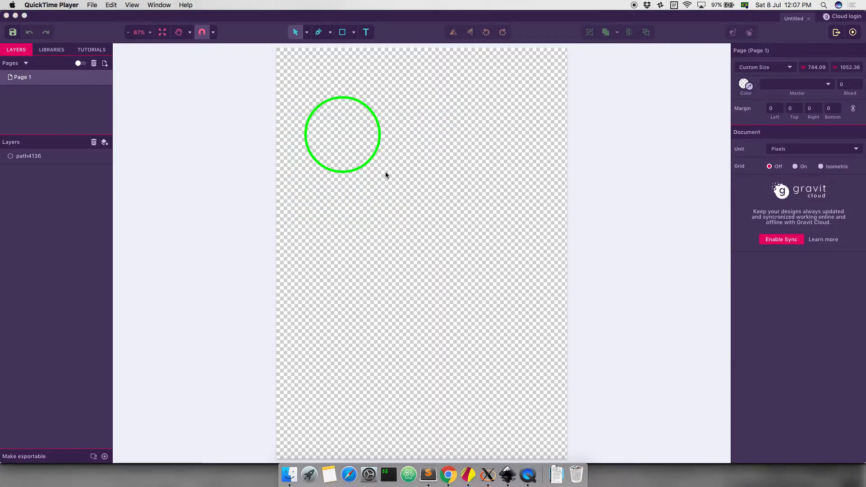
pyautogui.click(376, 160)
pyautogui.click(372, 156)
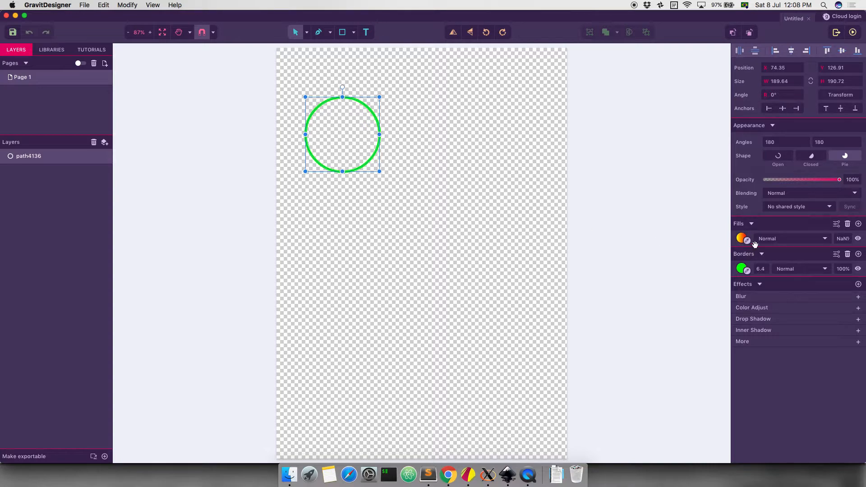
pyautogui.click(421, 201)
pyautogui.moveTo(414, 195); pyautogui.dragTo(294, 85)
pyautogui.click(425, 193)
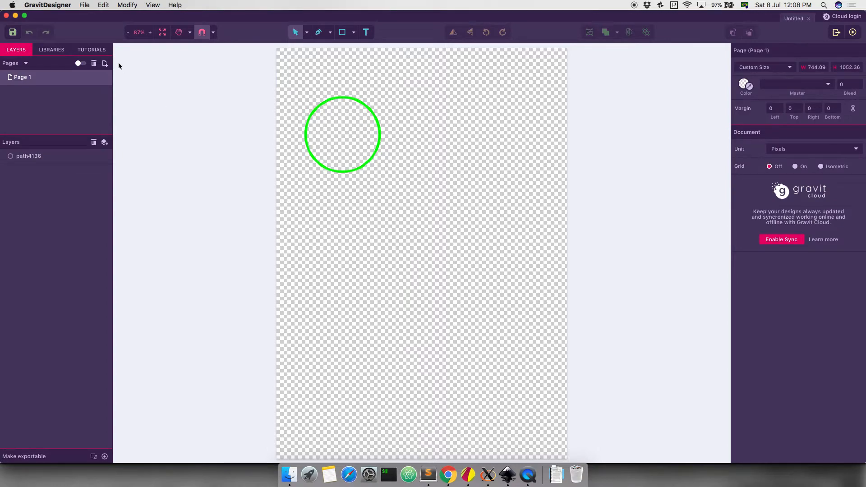
# Export the design as Scalable Vector Graphics named "from gratvit 2.svg" in the svg folder
pyautogui.click(85, 6)
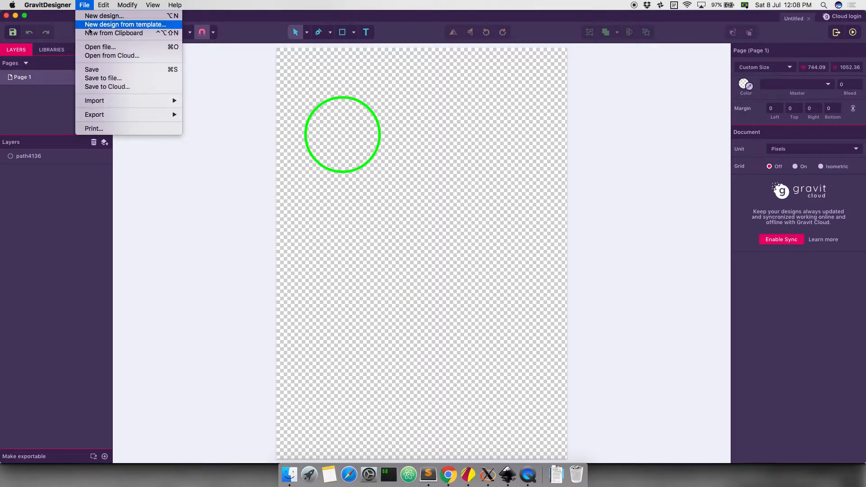
pyautogui.moveTo(107, 117)
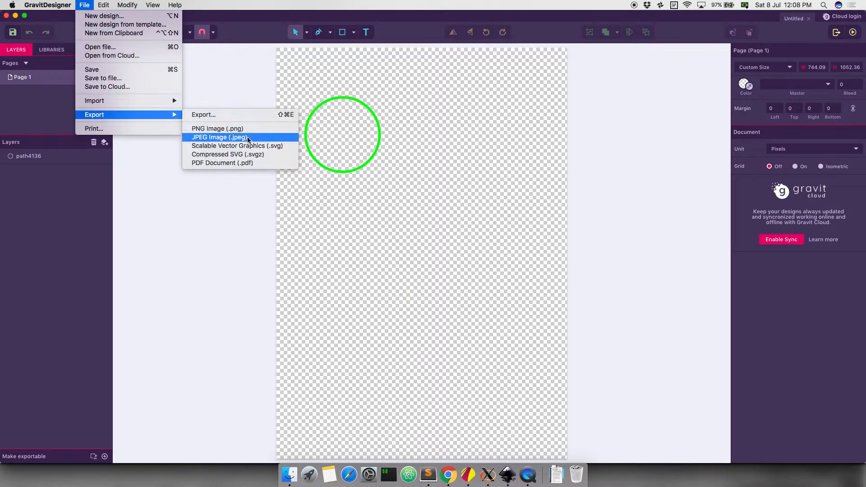
pyautogui.click(252, 146)
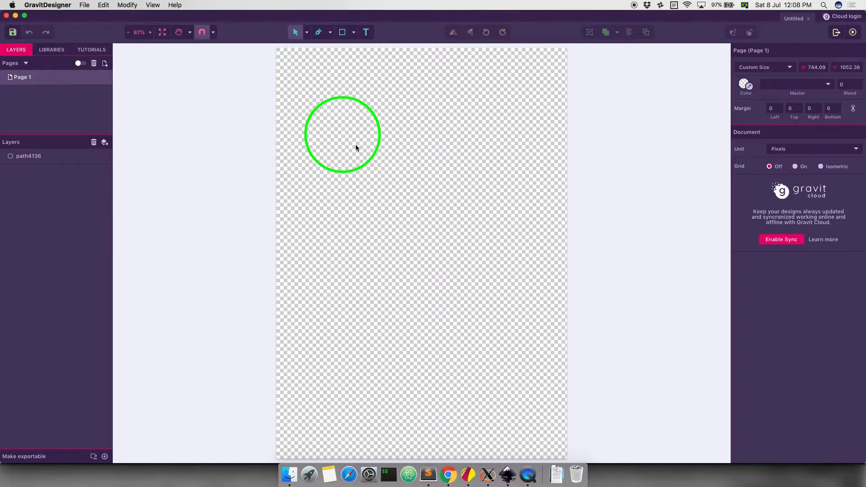
pyautogui.write('from gratvit 2.svg')
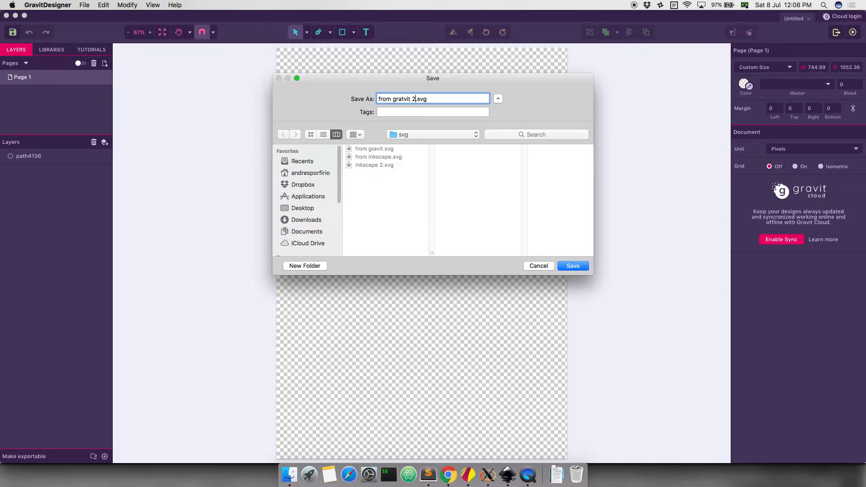
pyautogui.press('Return')
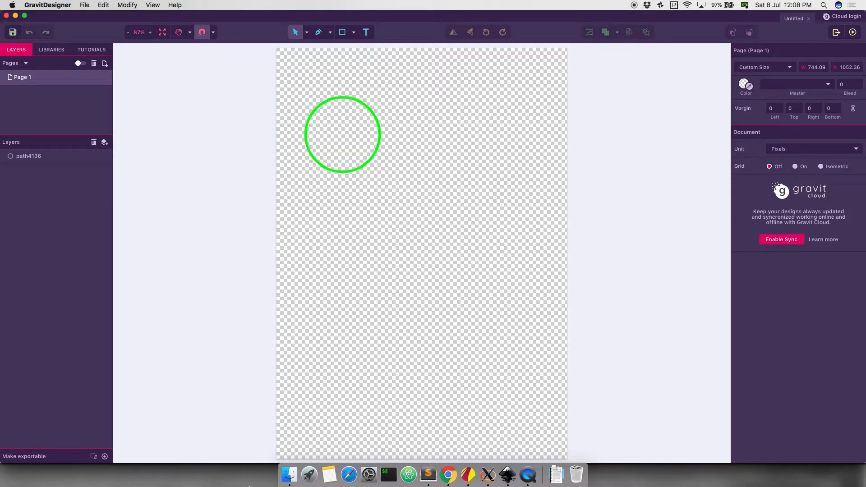
# Switch to Finder, compare the previews of from gratvit 2.svg and inkscape 2.svg, and open from gratvit 2.svg in Inkscape
pyautogui.click(289, 474)
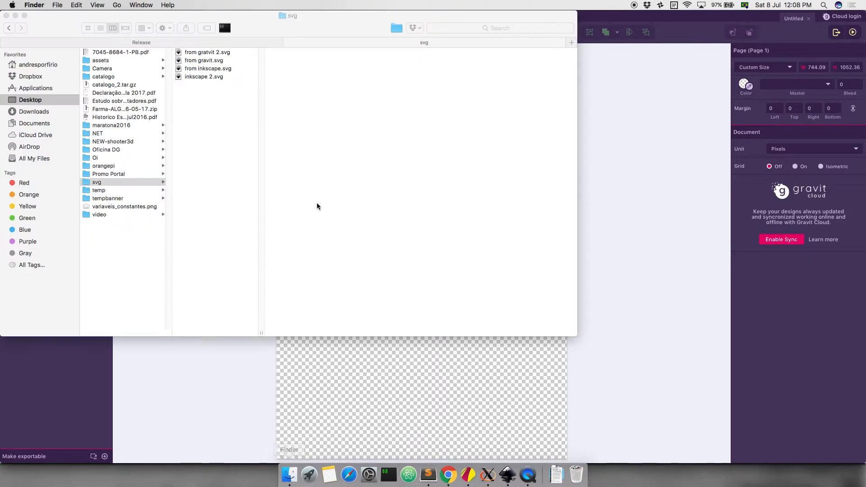
pyautogui.click(226, 53)
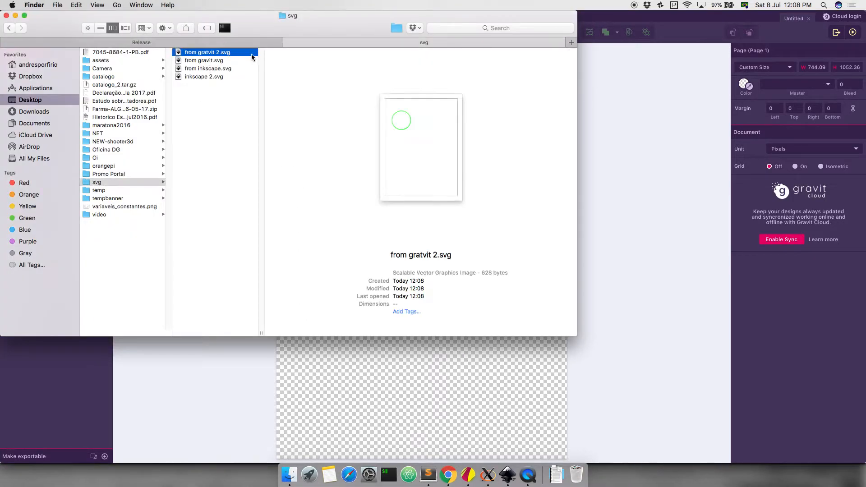
pyautogui.click(210, 78)
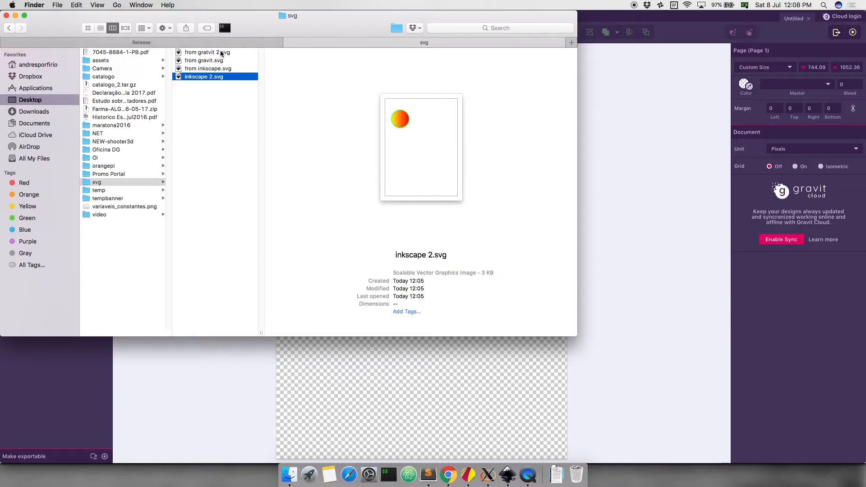
pyautogui.click(220, 51)
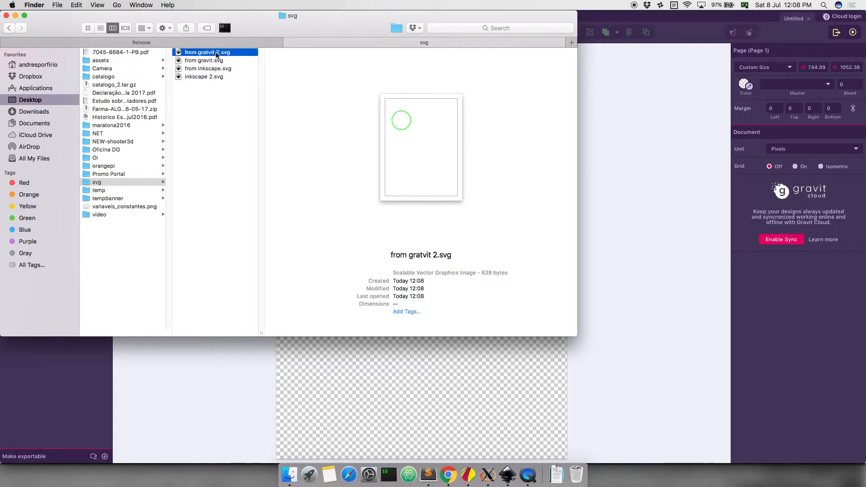
pyautogui.doubleClick(213, 53)
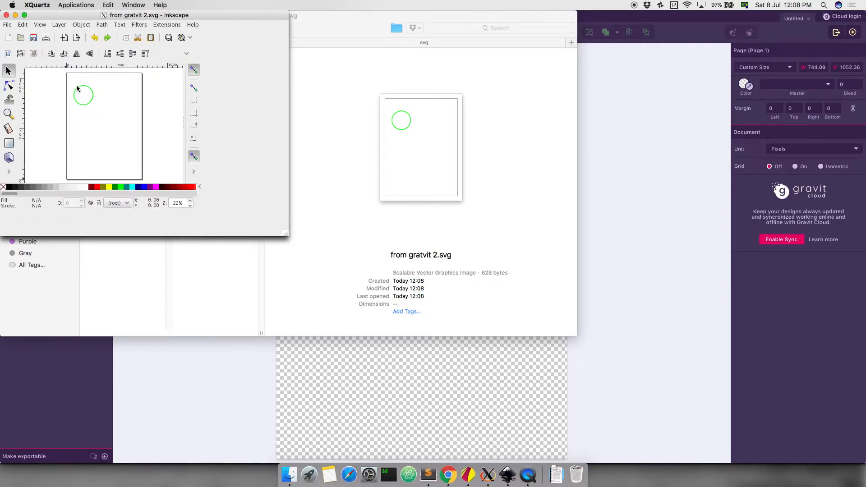
pyautogui.hotkey('shift', 'ctrl', 'e')
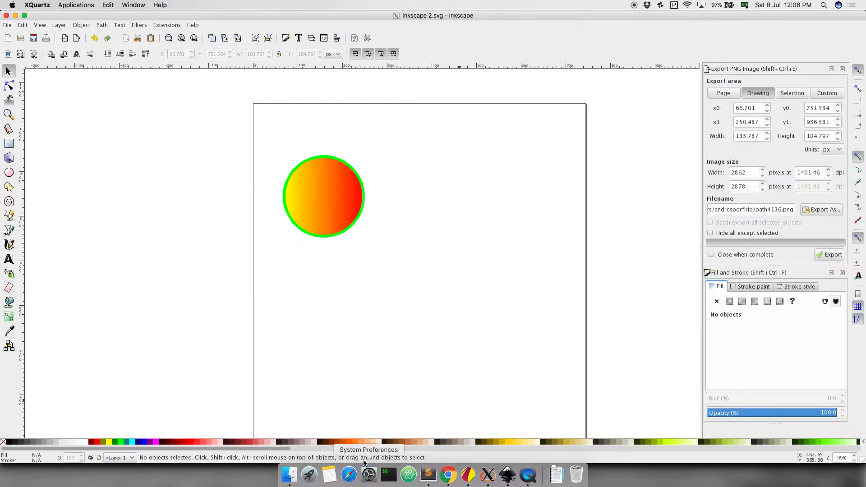
# Switch to Sublime Text and examine the first linearGradient definition with its color stops in inkscape 2.svg
pyautogui.click(289, 474)
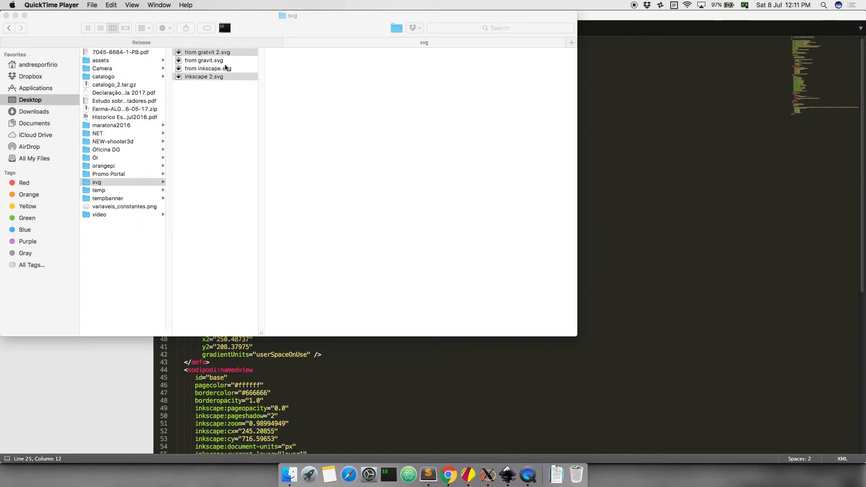
pyautogui.click(695, 218)
pyautogui.click(207, 64)
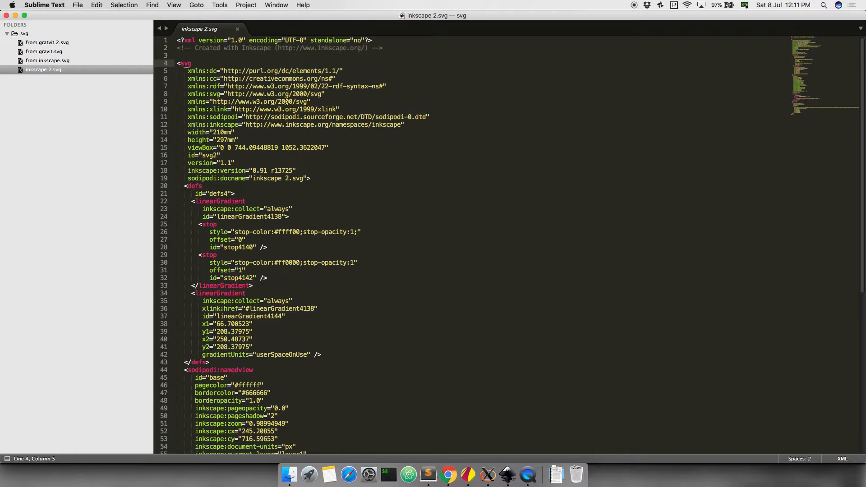
pyautogui.click(56, 42)
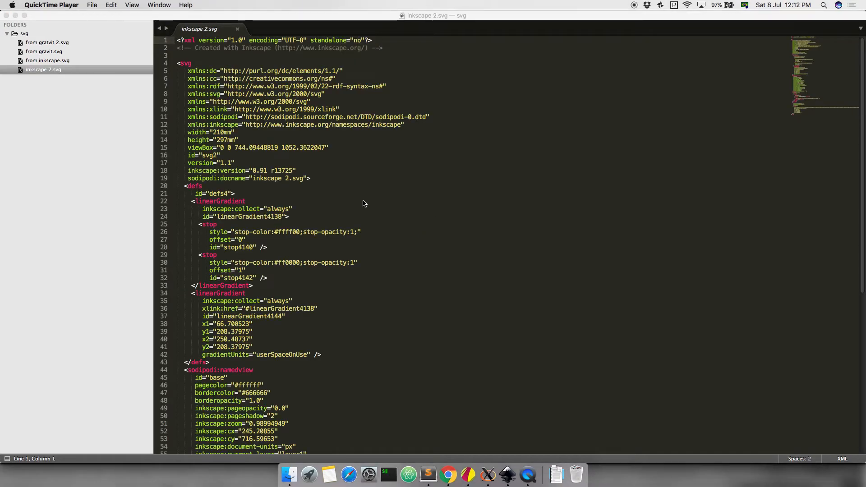
pyautogui.click(267, 287)
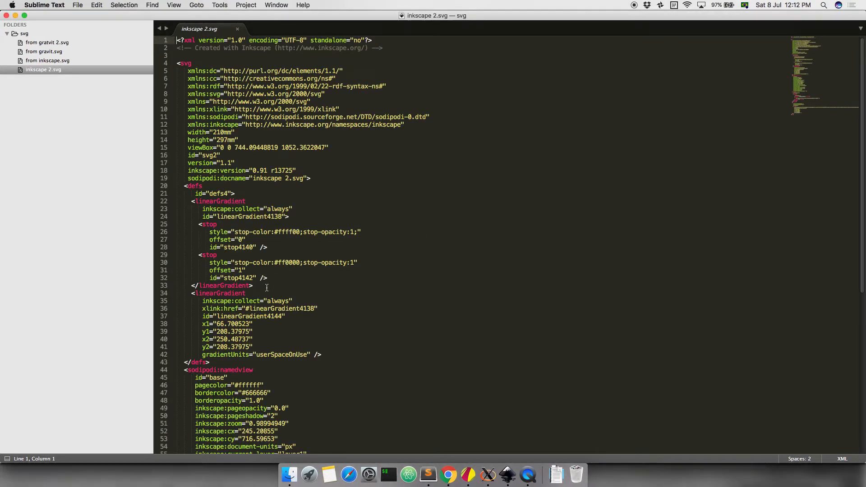
pyautogui.moveTo(196, 202); pyautogui.dragTo(249, 285)
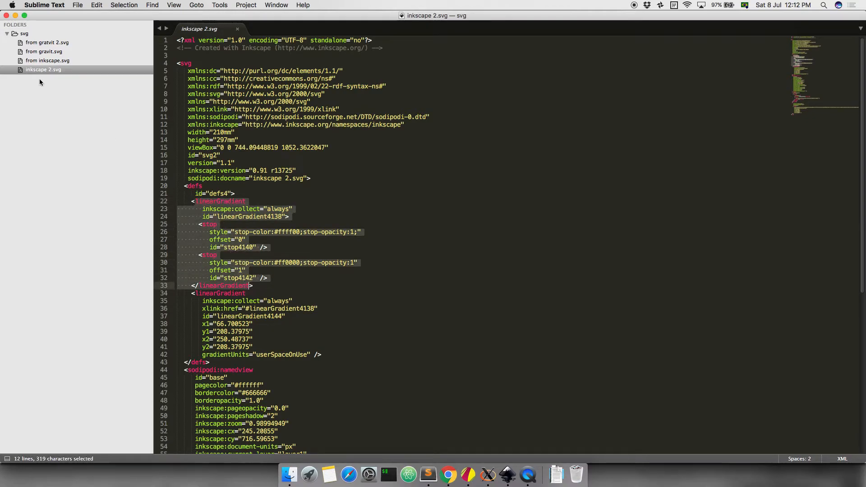
# Open from gratvit 2.svg in the editor and examine the path's fill attribute
pyautogui.click(61, 42)
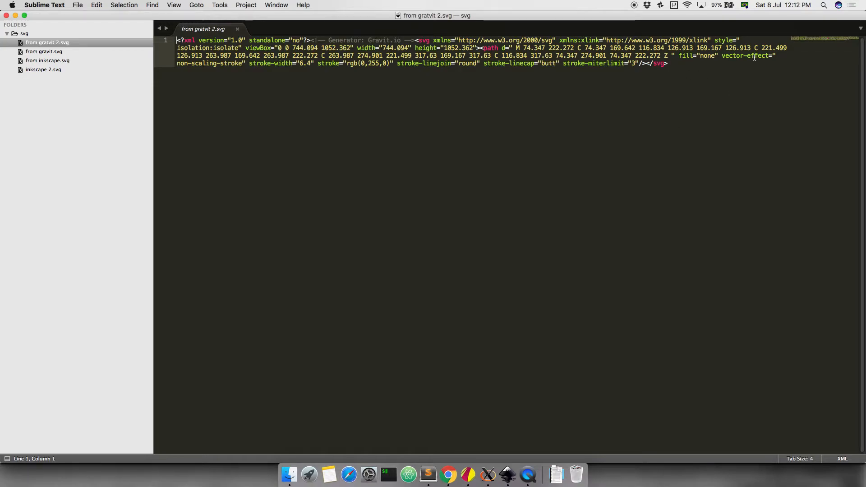
pyautogui.moveTo(678, 55)
pyautogui.mouseDown()
pyautogui.moveTo(724, 56)
pyautogui.moveTo(687, 52)
pyautogui.mouseUp()
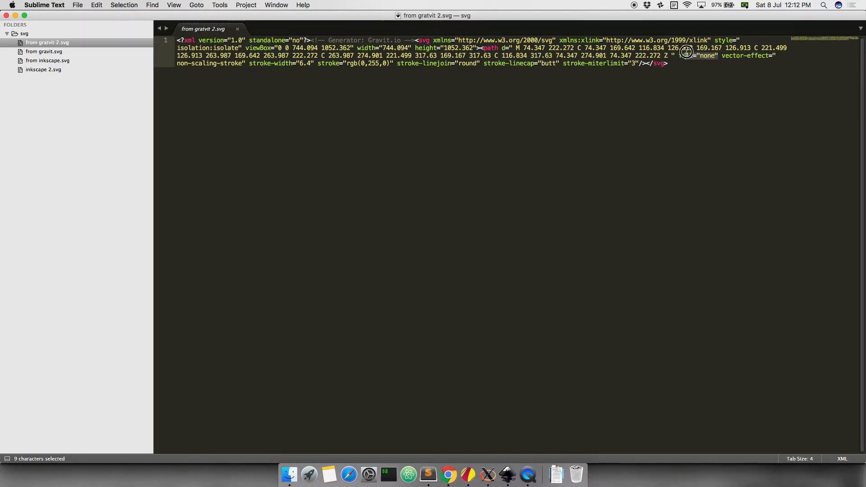
pyautogui.click(717, 56)
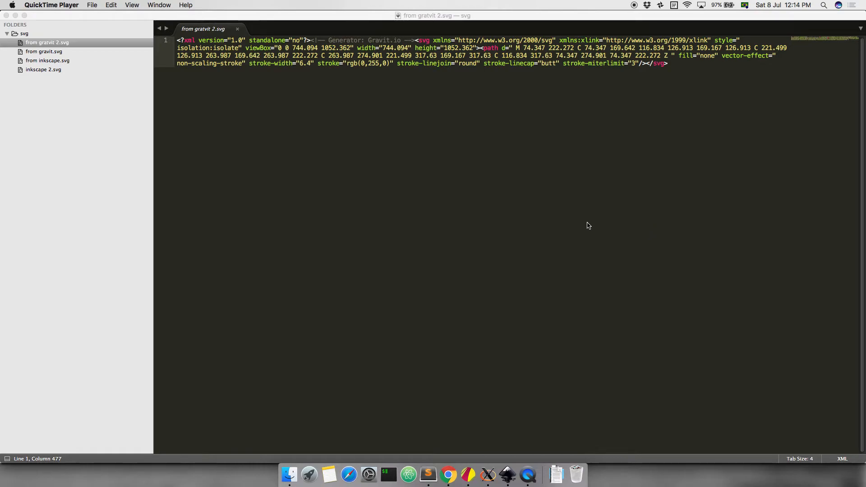
# Switch to Gravit Designer and create a new blank A4 design
pyautogui.click(471, 475)
pyautogui.moveTo(620, 391); pyautogui.dragTo(244, 56)
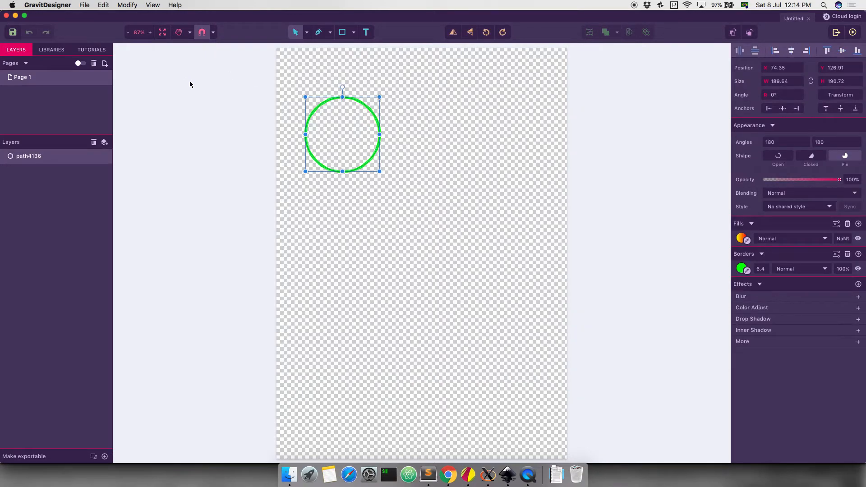
pyautogui.click(86, 5)
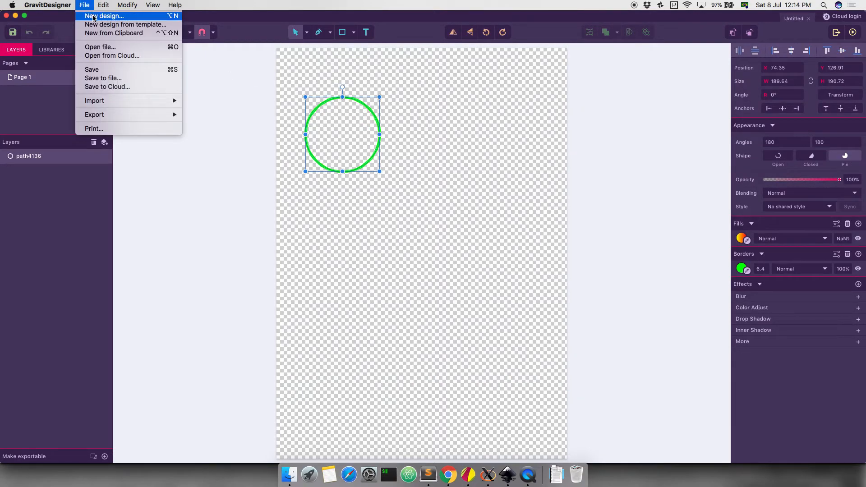
pyautogui.click(94, 17)
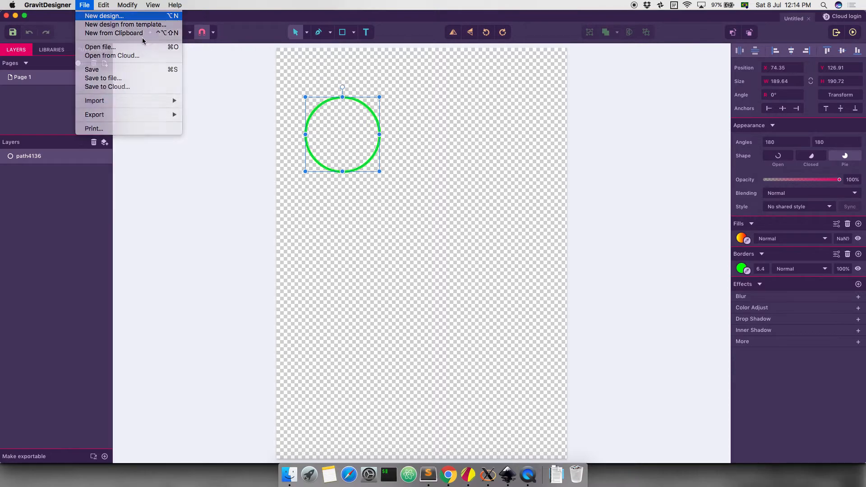
pyautogui.click(416, 223)
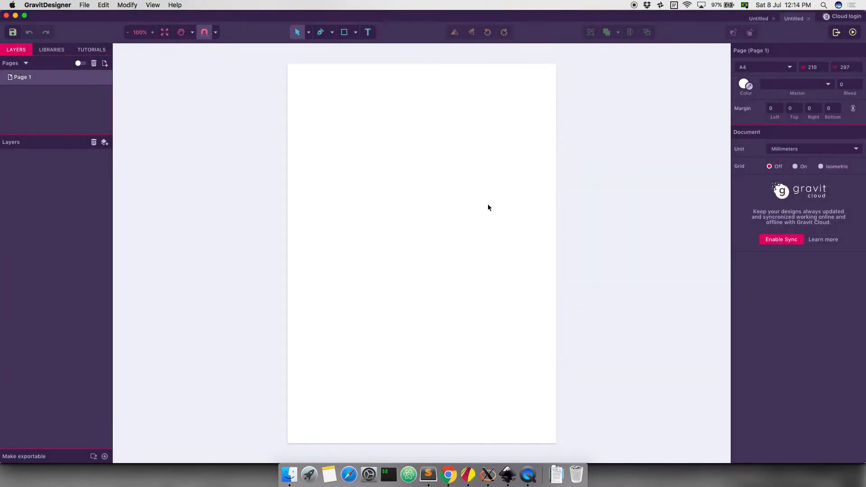
# Draw an ellipse about 55 mm wide and 53 mm high near the page's upper left corner
pyautogui.click(344, 32)
pyautogui.click(355, 32)
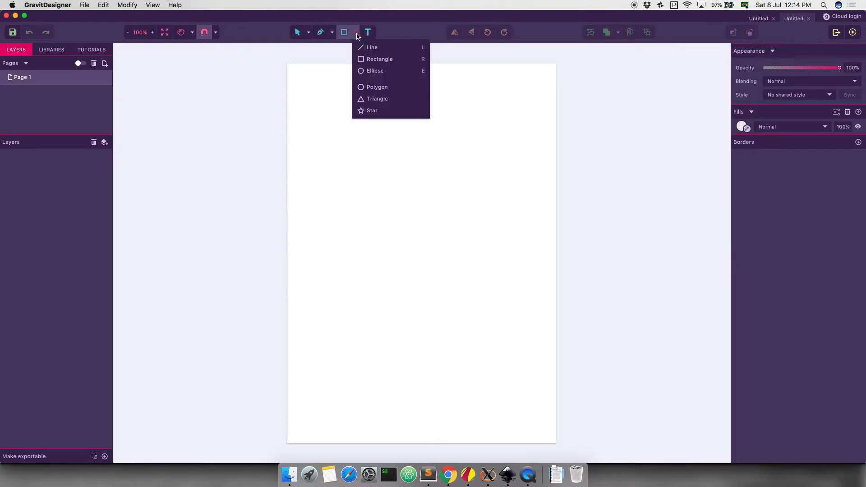
pyautogui.click(370, 71)
pyautogui.moveTo(334, 102); pyautogui.dragTo(405, 169)
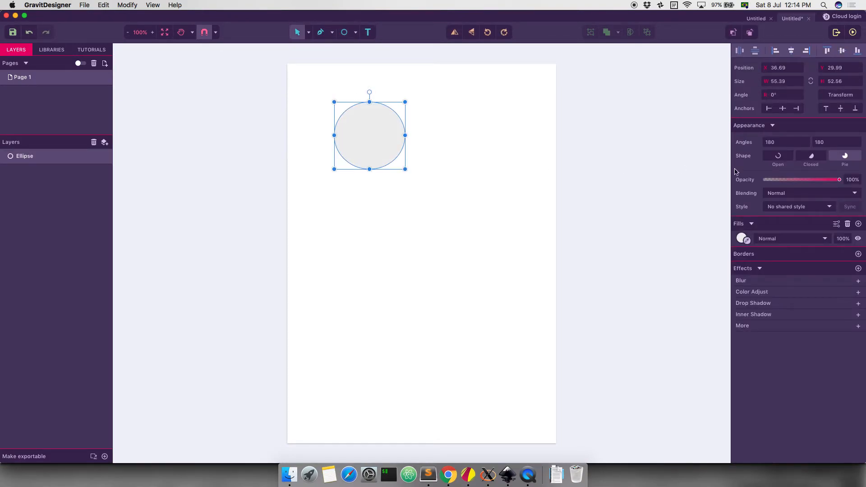
# Give the ellipse a linear gradient fill and set its black end stop to bright green, about rgb(0,255,123)
pyautogui.click(741, 239)
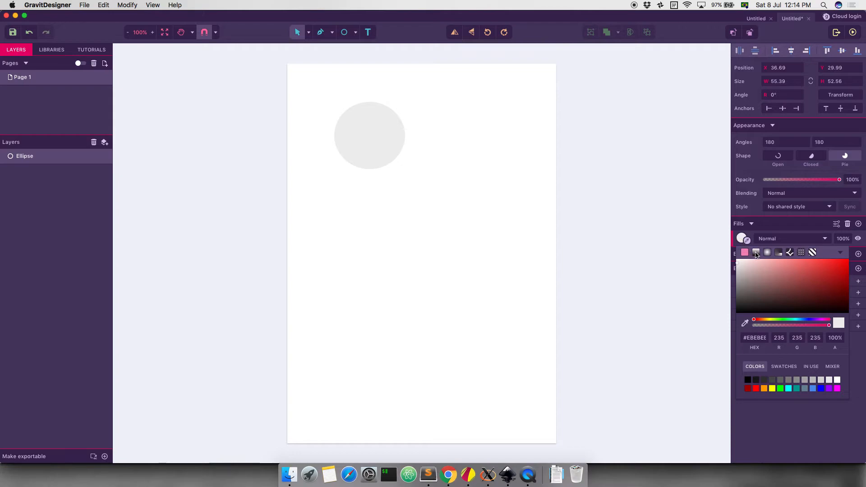
pyautogui.click(755, 253)
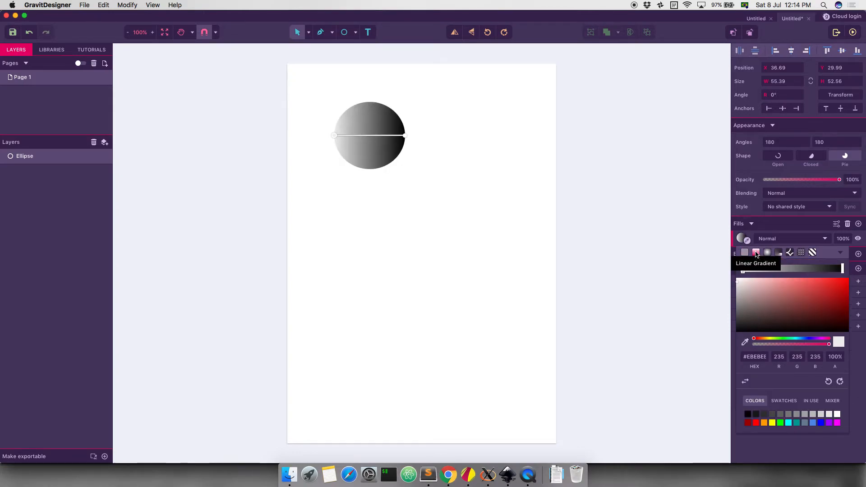
pyautogui.click(841, 269)
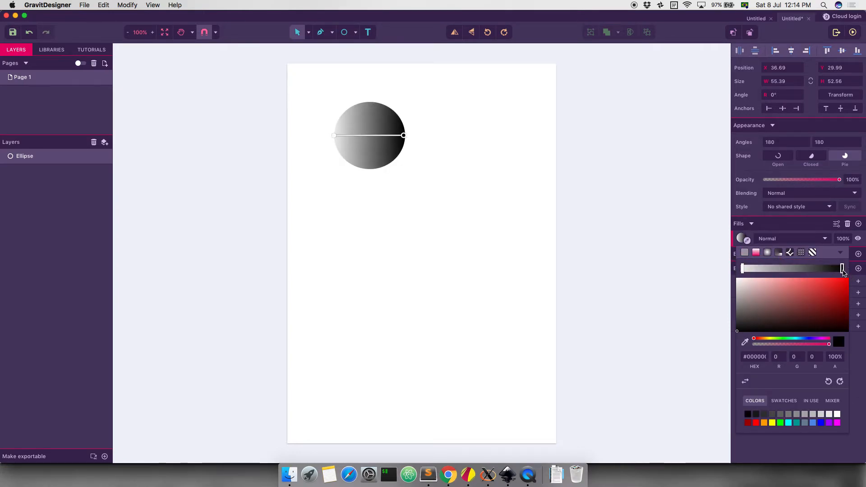
pyautogui.click(784, 338)
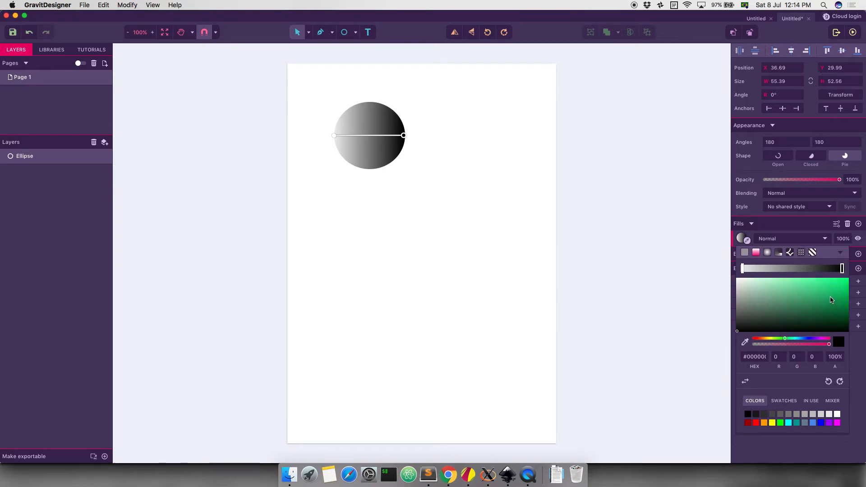
pyautogui.moveTo(831, 300); pyautogui.dragTo(848, 279)
pyautogui.click(408, 201)
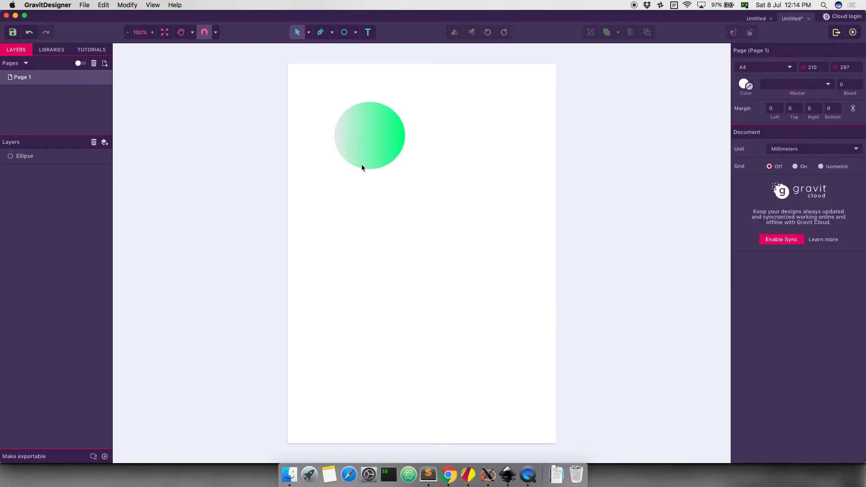
# Export the design as Scalable Vector Graphics named "from gravit native.svg" in the svg folder
pyautogui.click(84, 5)
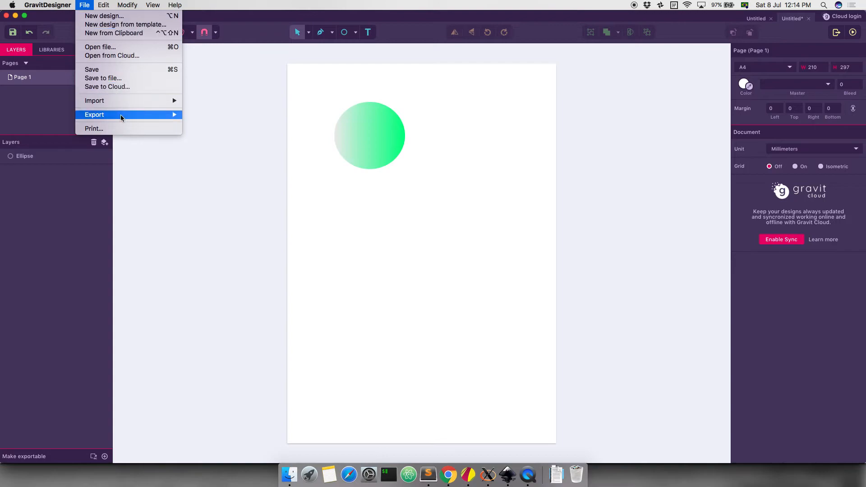
pyautogui.moveTo(122, 115)
pyautogui.click(248, 146)
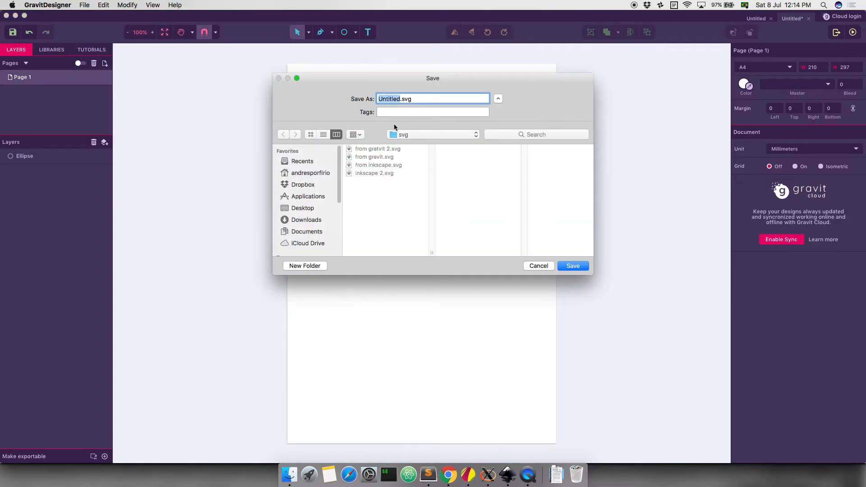
pyautogui.write('from gravit nativ')
pyautogui.press('Return')
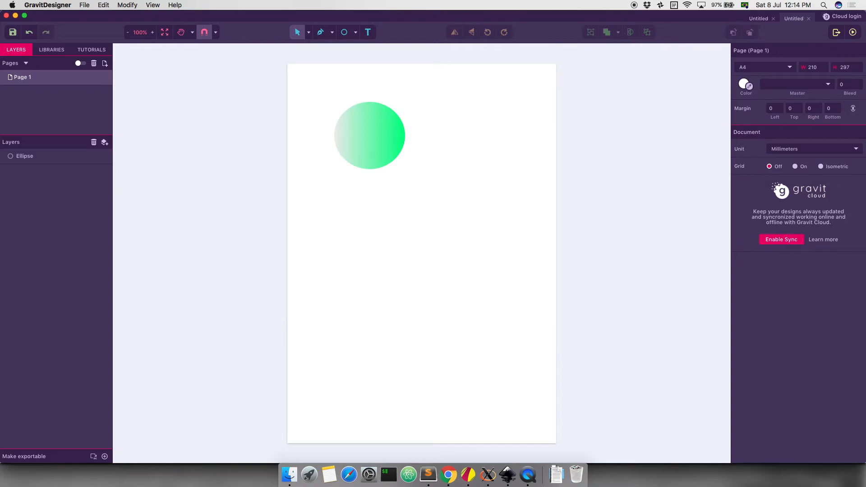
# Switch to Finder and compare the previews of from gravit native.svg and from gratvit 2.svg
pyautogui.click(294, 472)
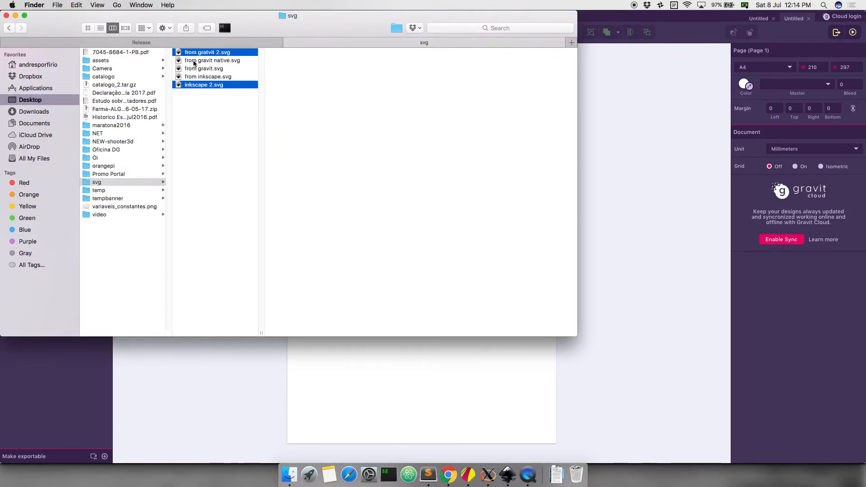
pyautogui.click(217, 60)
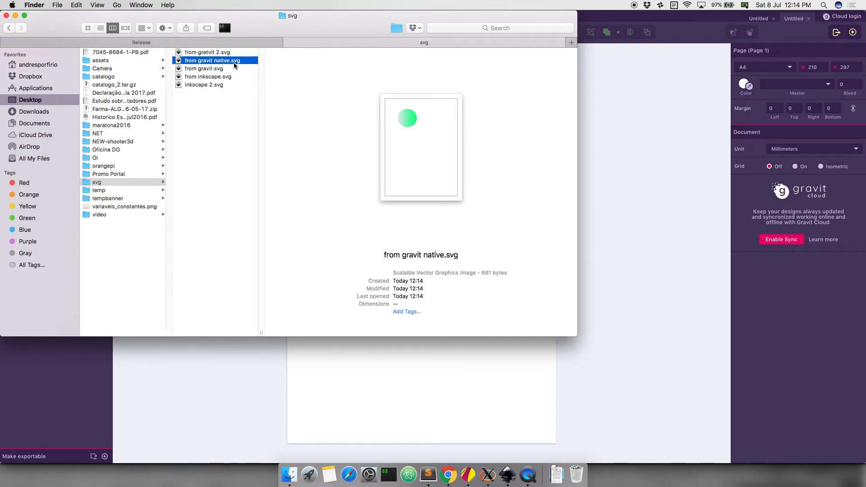
pyautogui.click(221, 53)
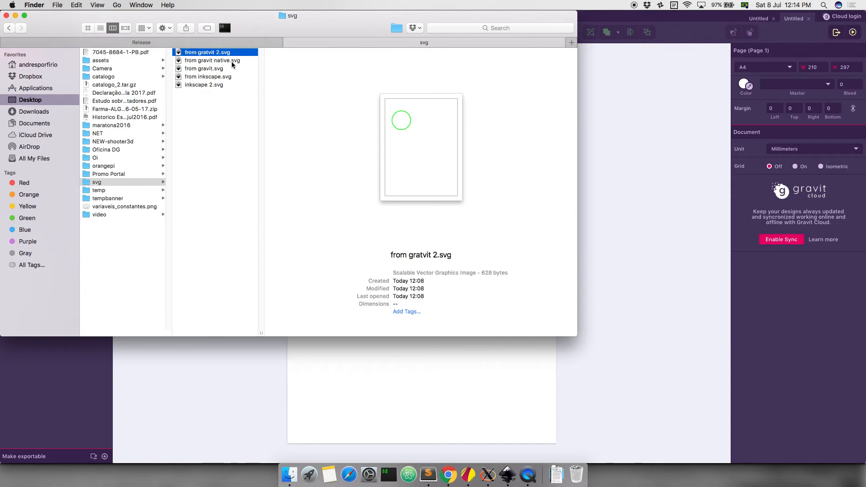
pyautogui.click(226, 139)
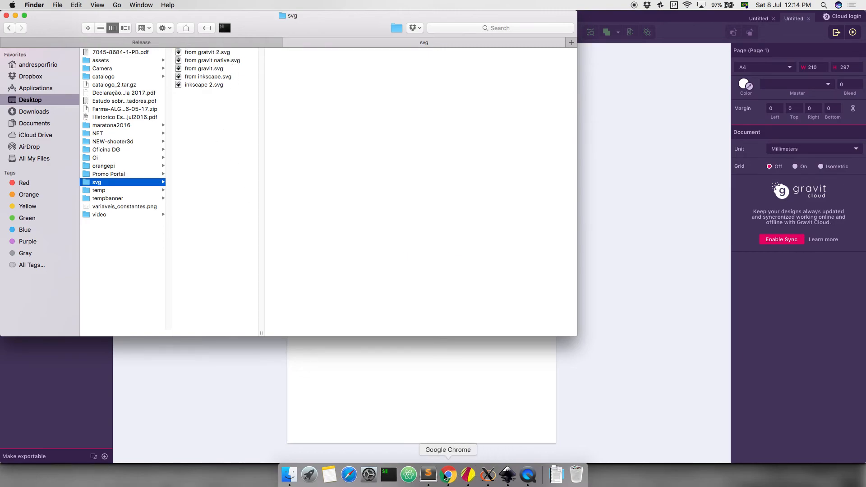
# Switch to Sublime Text, open from gravit native.svg and examine its linearGradient definition with the color stops
pyautogui.click(428, 474)
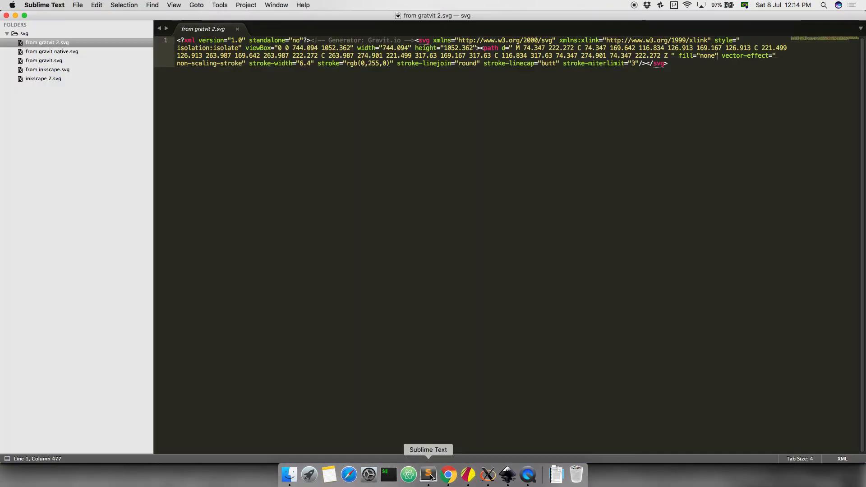
pyautogui.click(52, 52)
pyautogui.moveTo(683, 55); pyautogui.dragTo(465, 49)
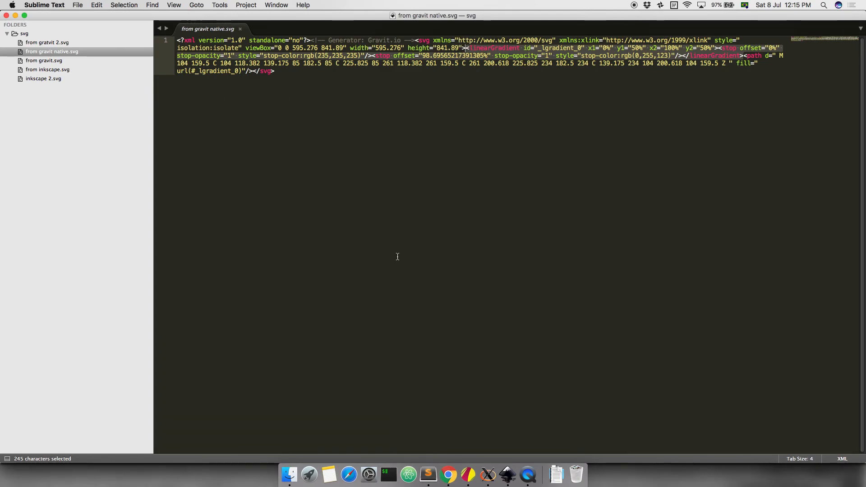
# Switch back to Gravit Designer and select the gradient-filled ellipse to view its fill properties
pyautogui.click(468, 475)
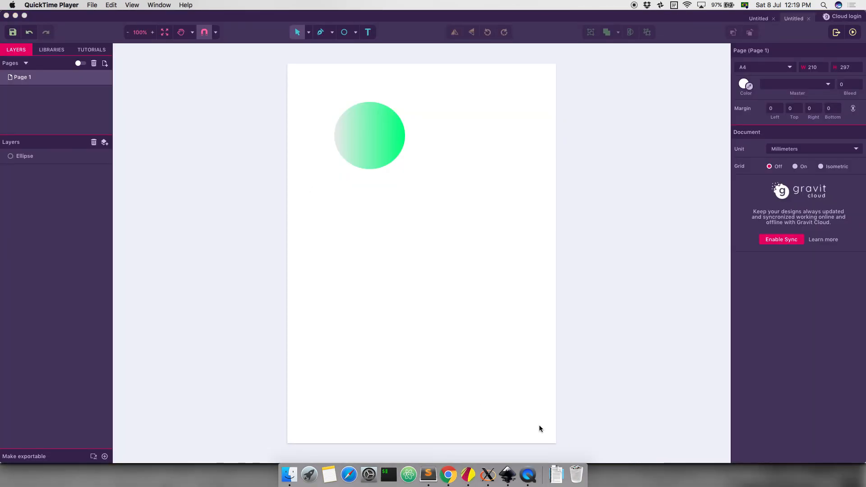
pyautogui.click(454, 203)
pyautogui.moveTo(321, 94); pyautogui.dragTo(239, 63)
pyautogui.click(438, 184)
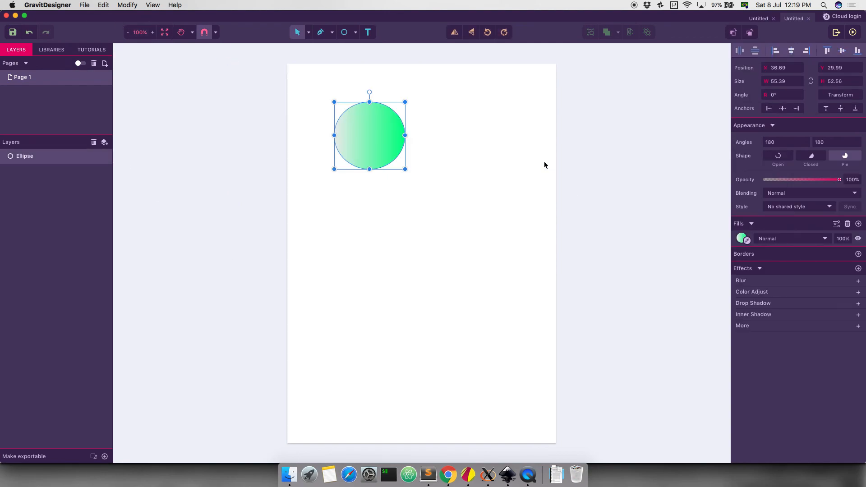
pyautogui.click(490, 176)
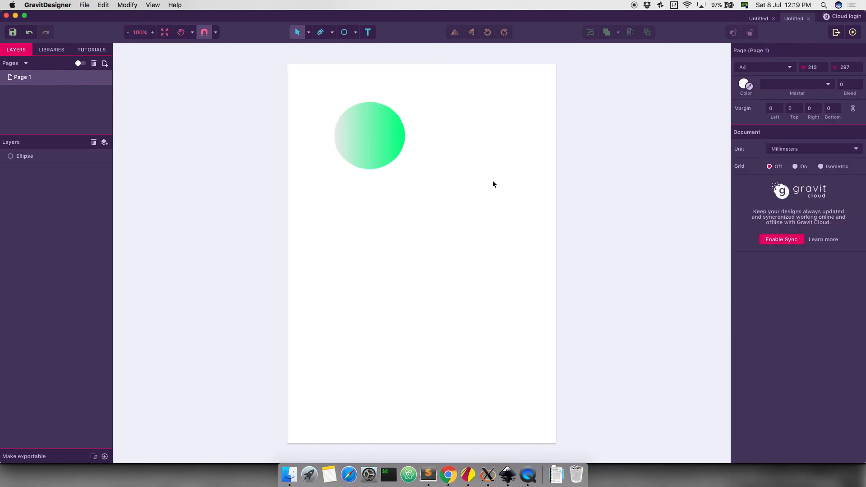
pyautogui.click(350, 120)
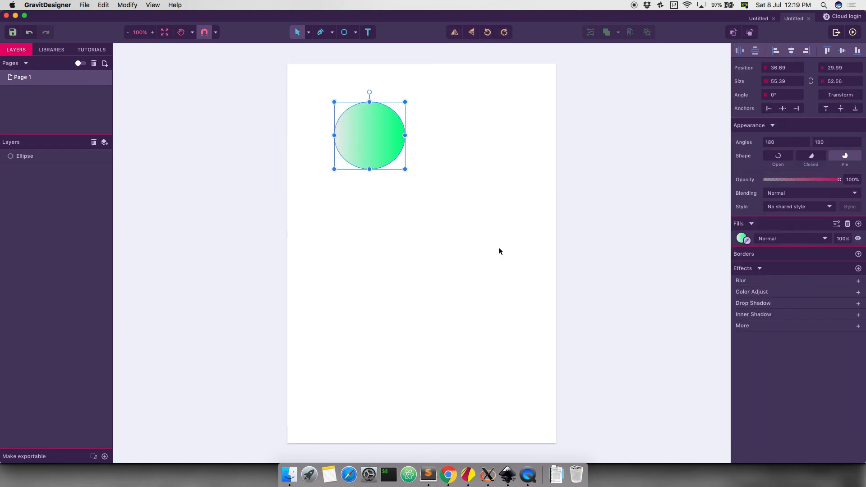